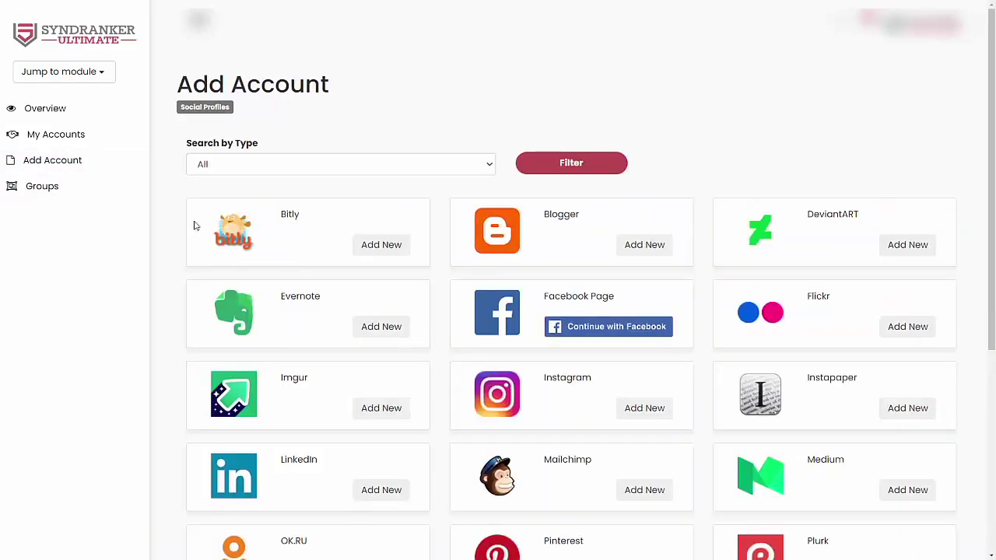
Look through the networks offered for adding a social profile account.
scroll(179, 249, down, 1)
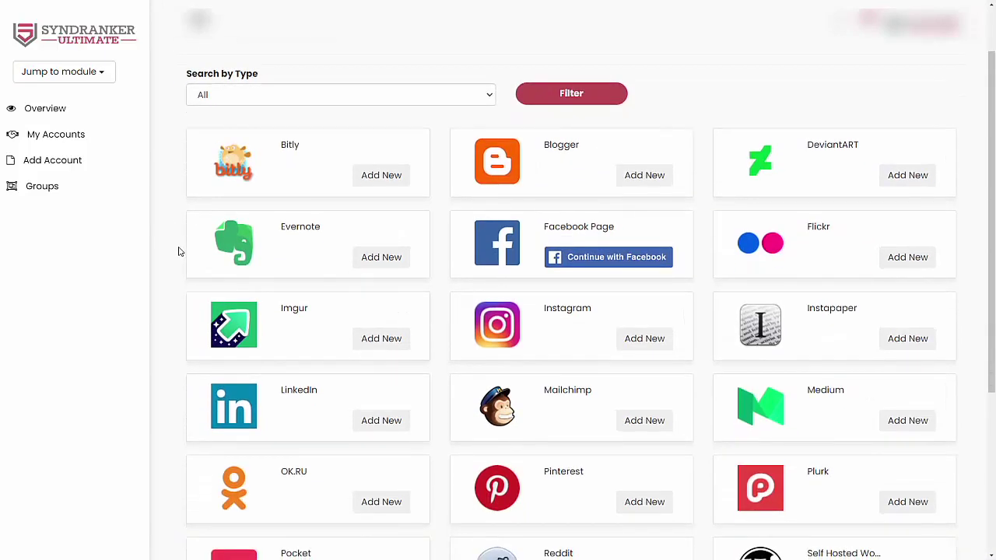
scroll(174, 267, down, 1)
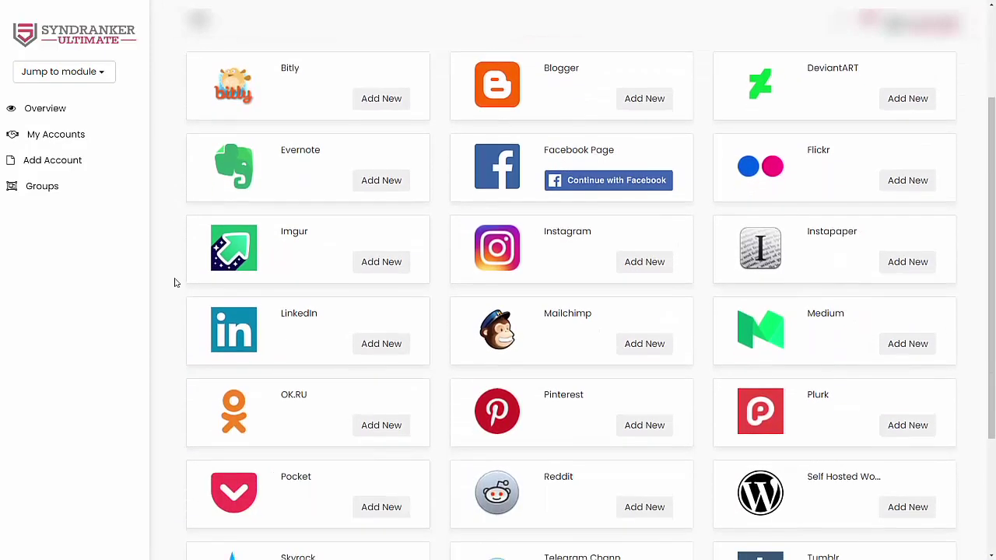
scroll(172, 298, down, 1)
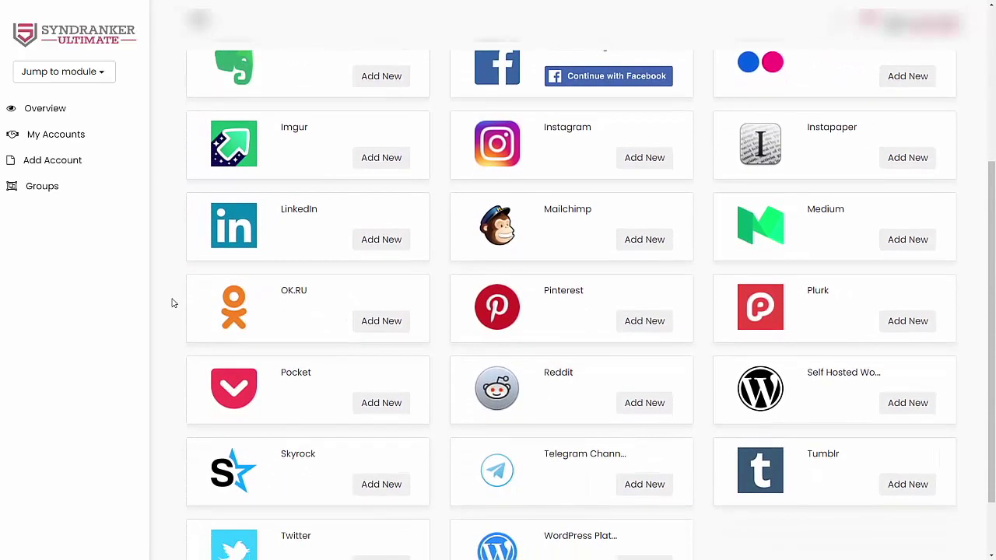
middle_click(166, 306)
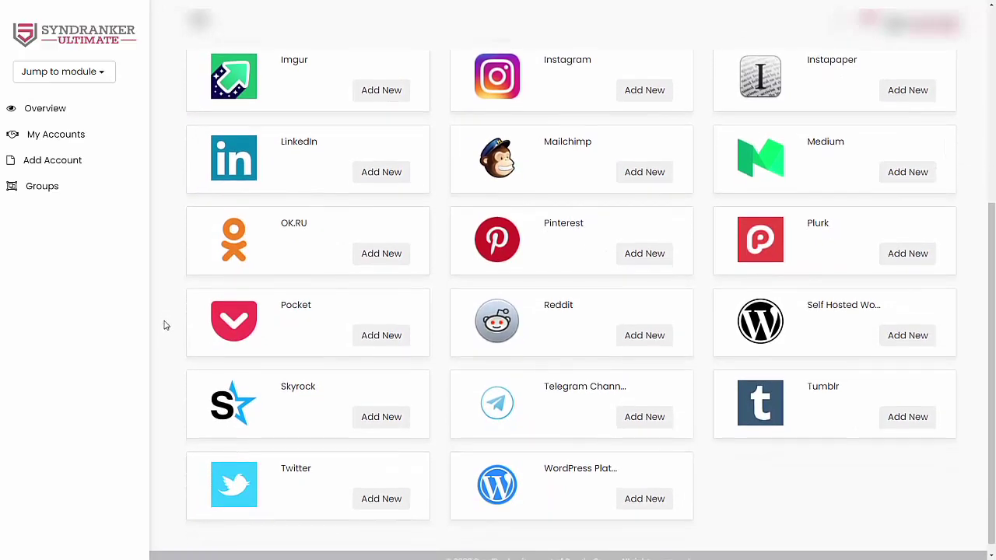
middle_click(164, 325)
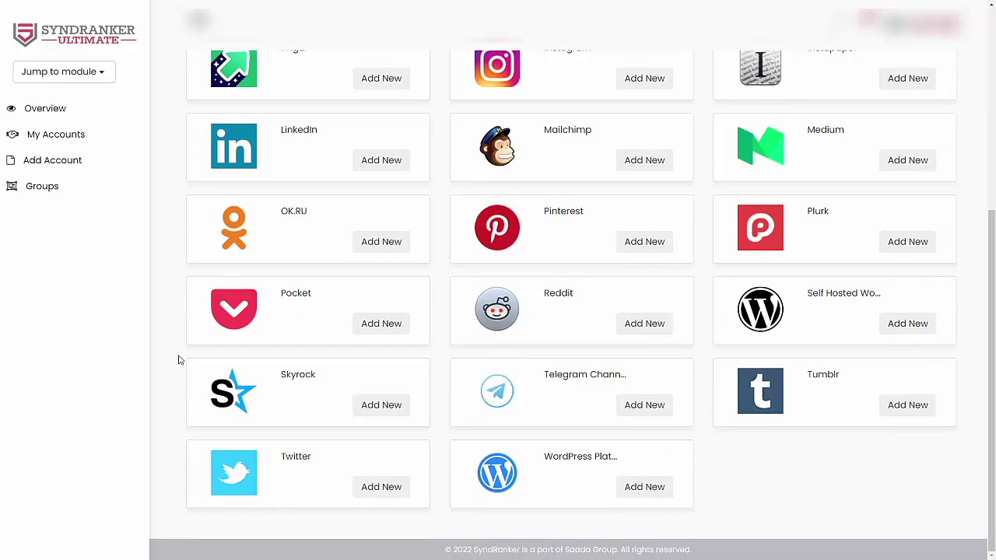
scroll(447, 249, up, 5)
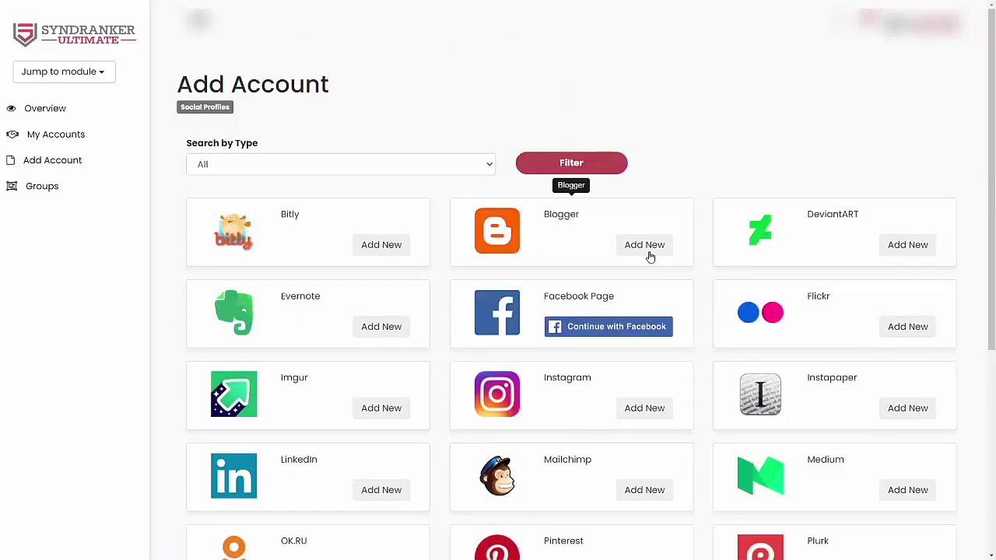
Add a new Blogger account, enter its account name and connect it.
click(644, 245)
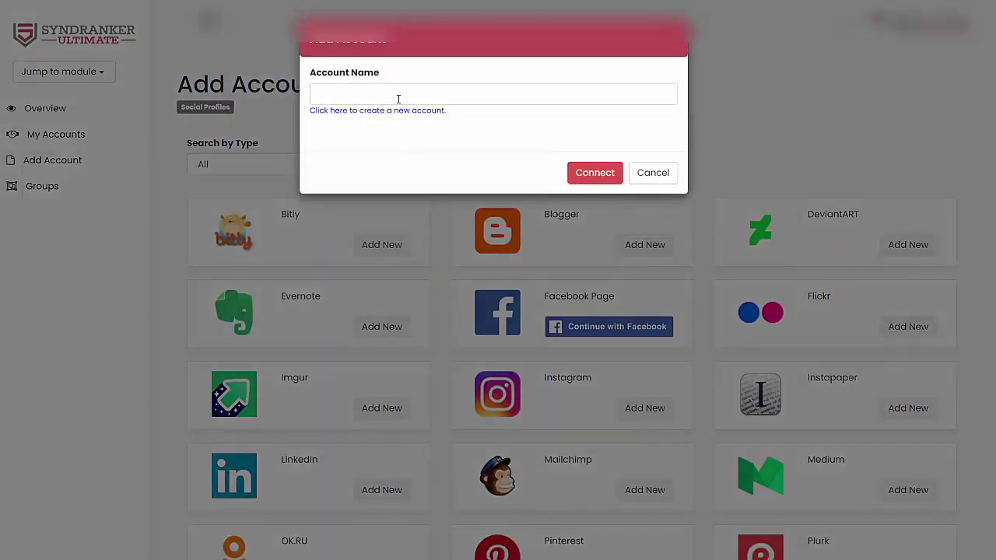
click(398, 94)
text(Neil B)
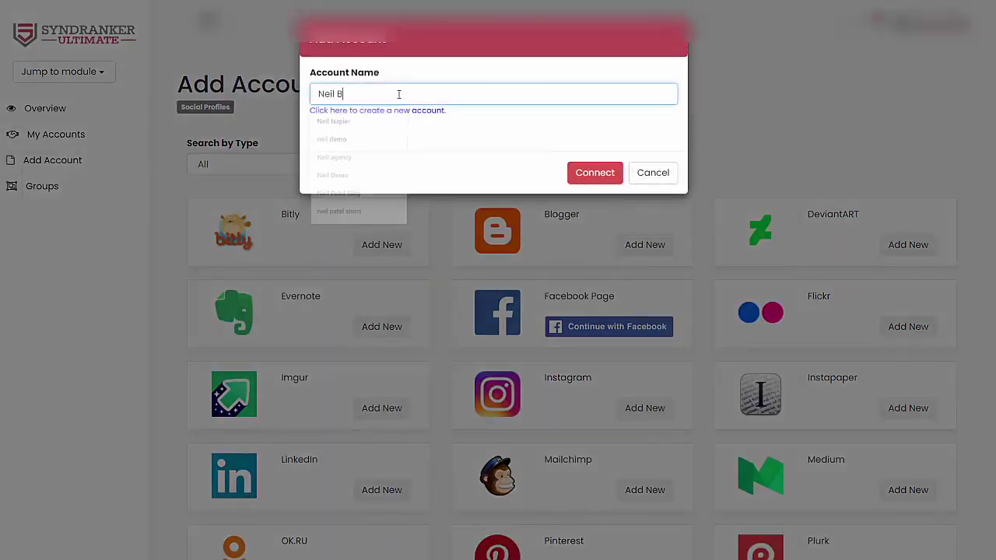
text(logger)
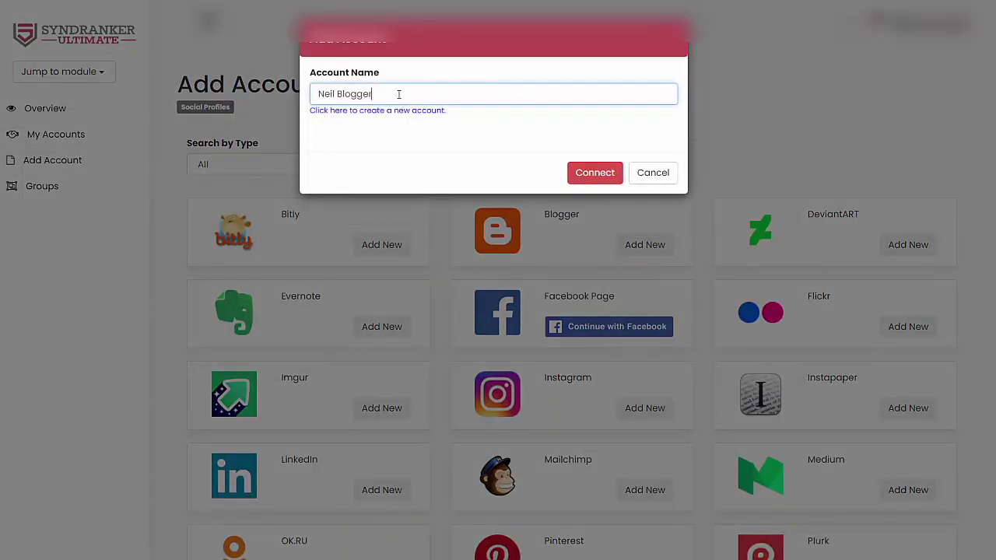
click(605, 173)
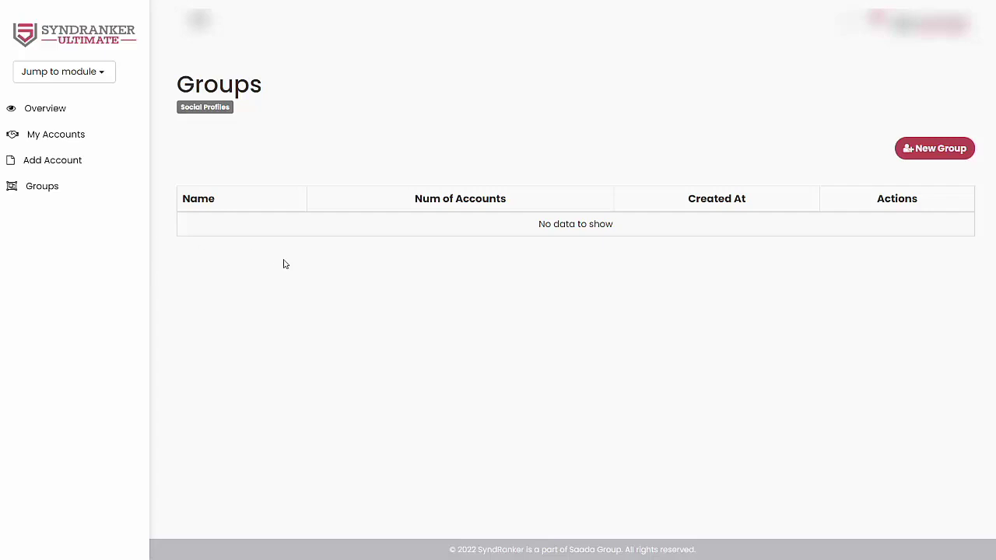
Switch to the Syndication module and start a new campaign named "Syndranker Website".
click(101, 73)
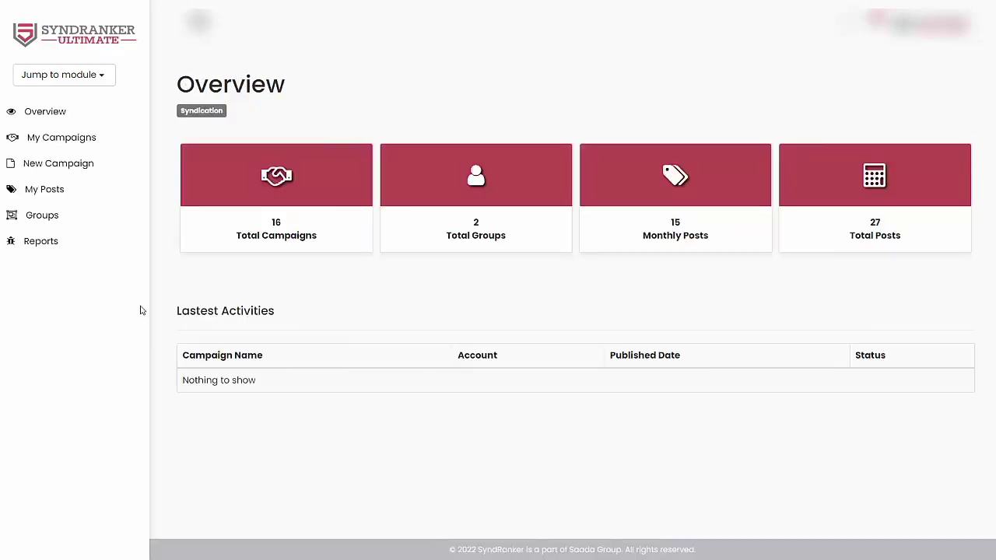
click(95, 177)
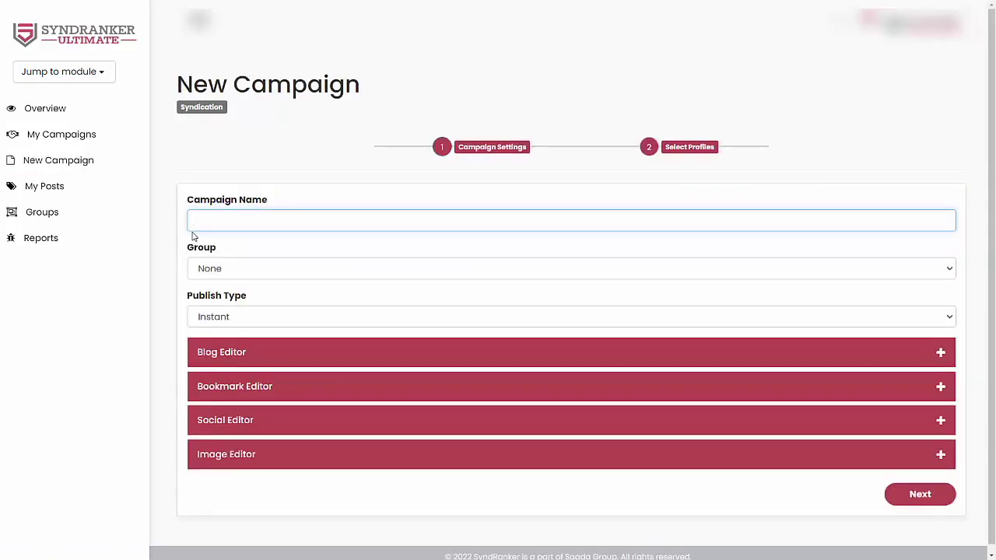
text(Syndranker Website)
key(Tab)
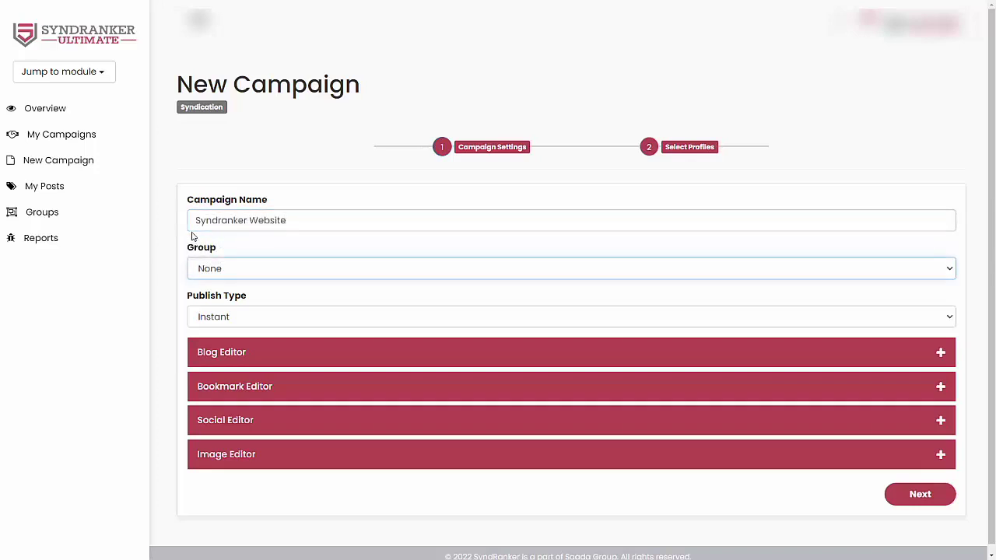
Assign the campaign to the Marketing2022 group and set its publish type to Schedule.
click(228, 272)
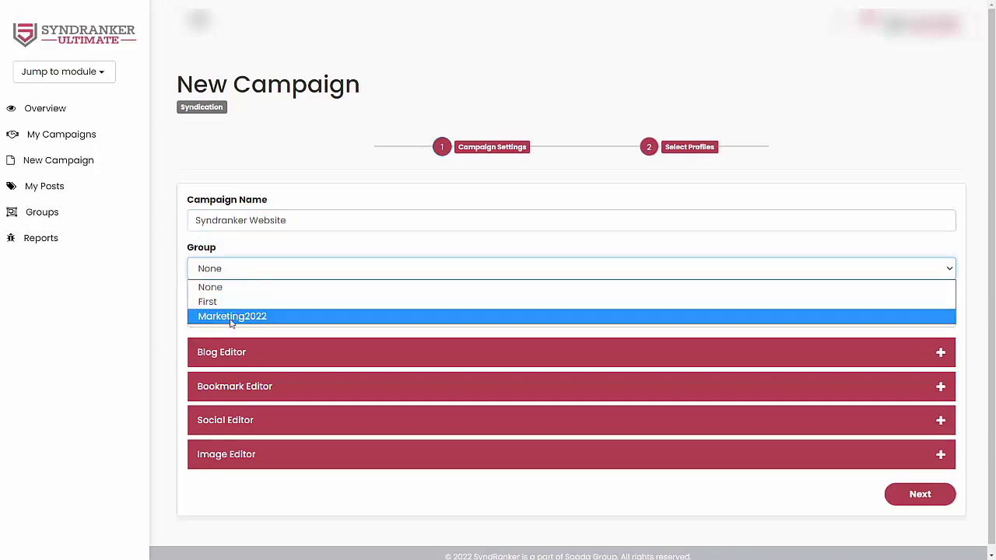
click(232, 316)
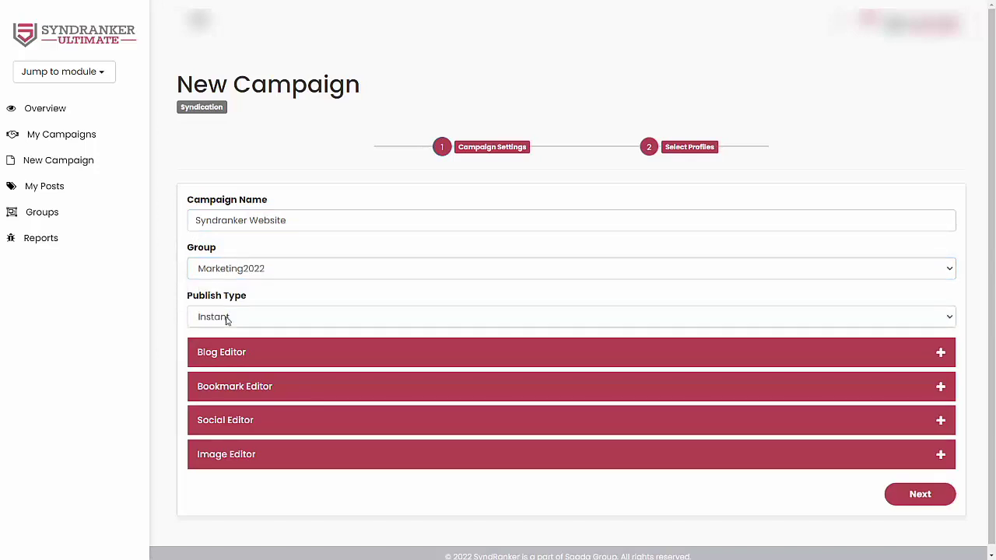
click(225, 317)
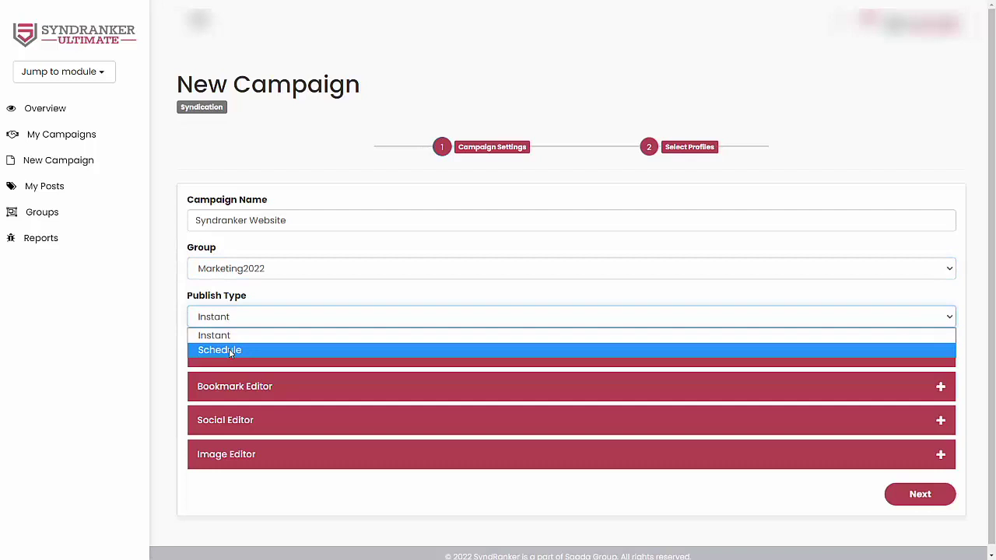
click(228, 350)
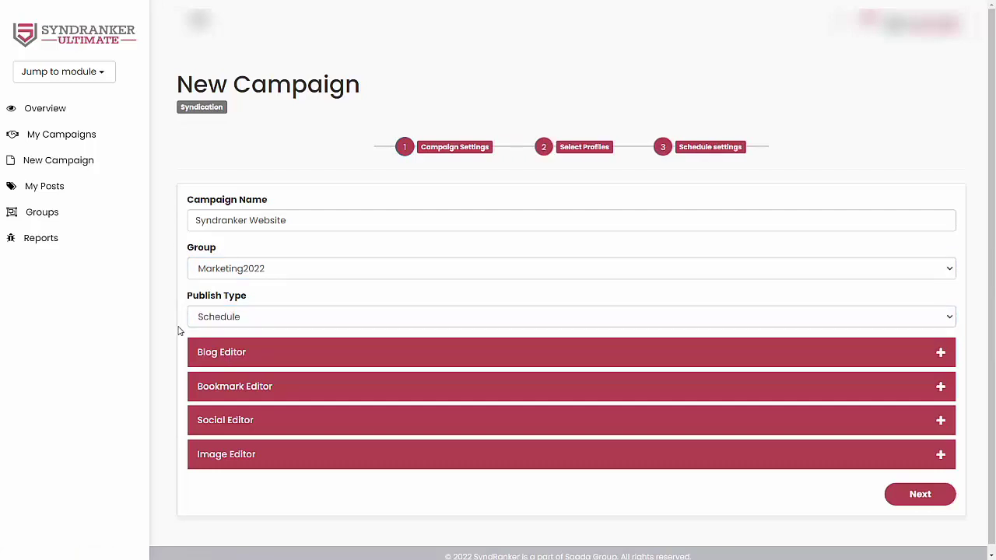
In the Blog Editor, enter the title "Why Syndranker is the best at building backlinks" and the tag "backlinks".
scroll(179, 342, down, 1)
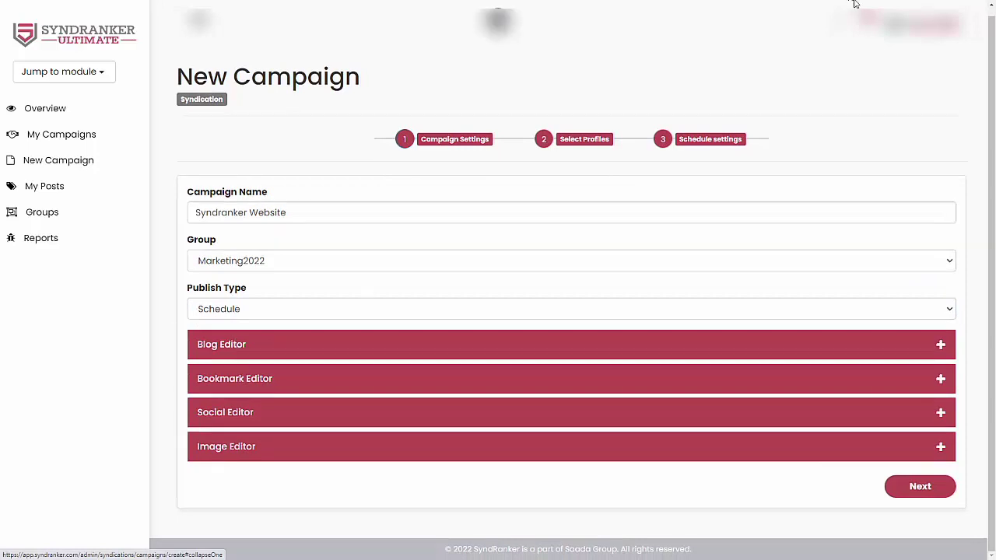
click(224, 345)
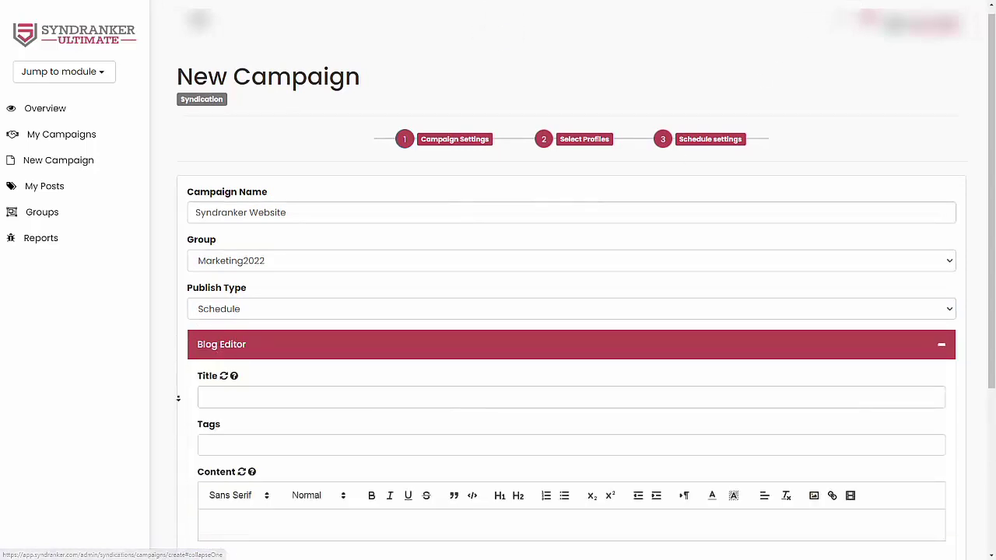
scroll(221, 369, down, 1)
click(268, 374)
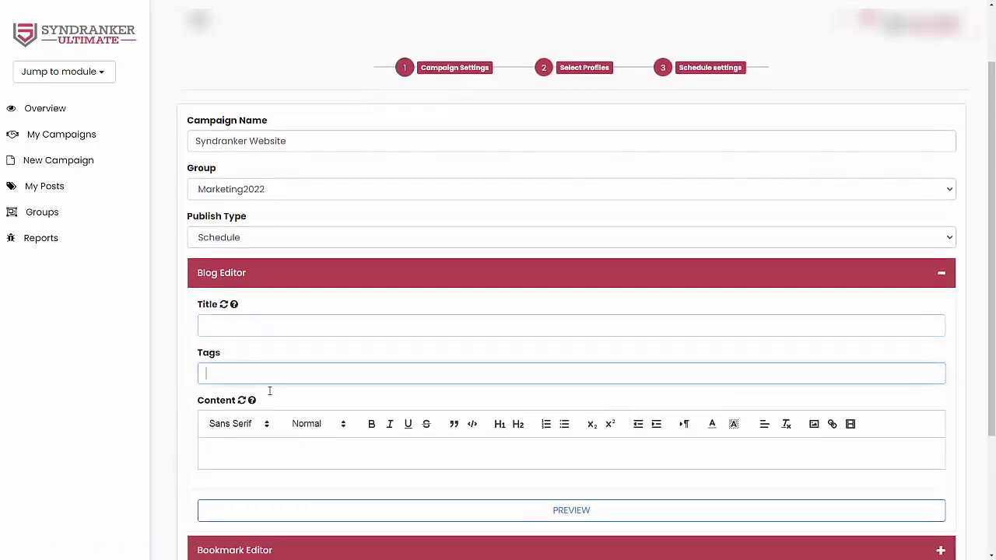
click(274, 441)
click(257, 320)
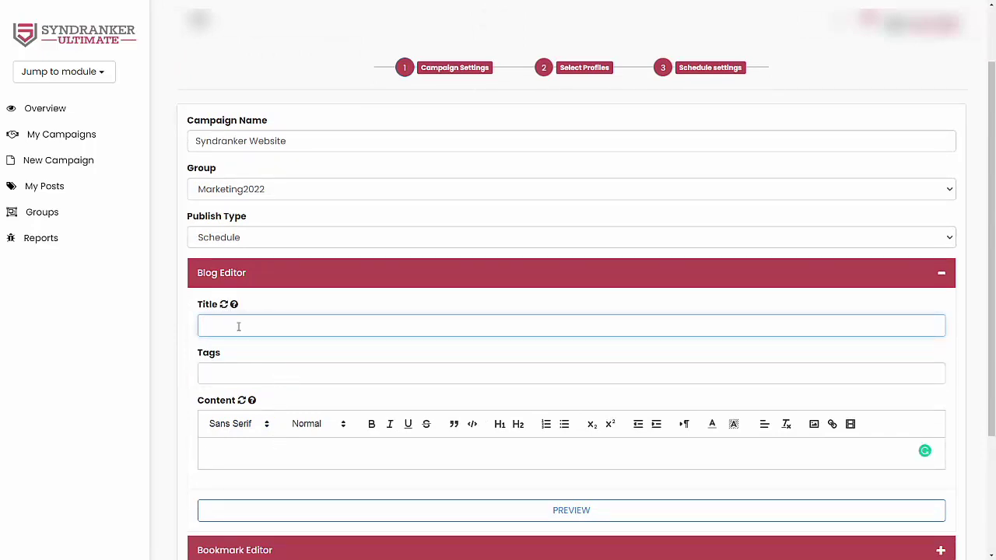
text(Why Synd)
text(rann)
text(er is the best at buildi)
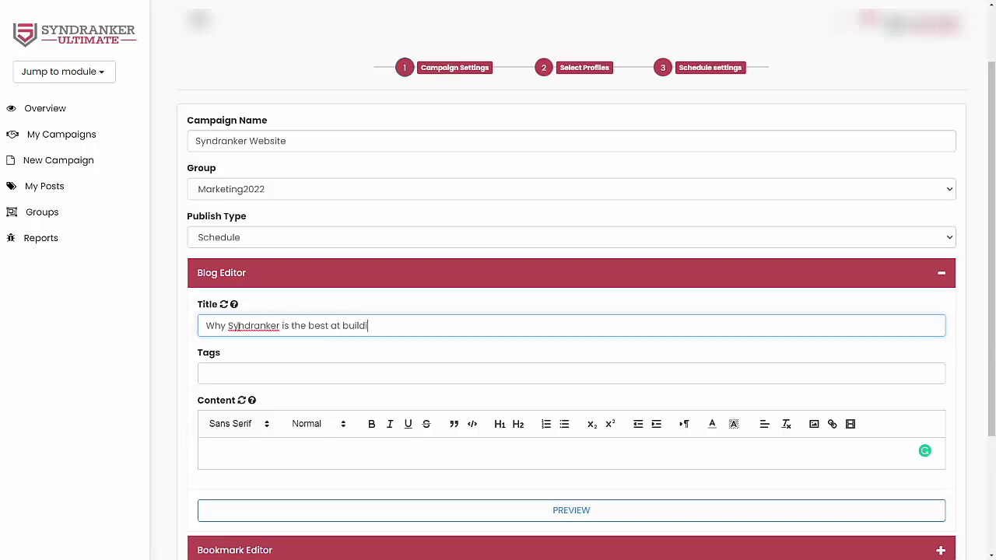
text(ng backlinks)
key(Tab)
text(backlinks)
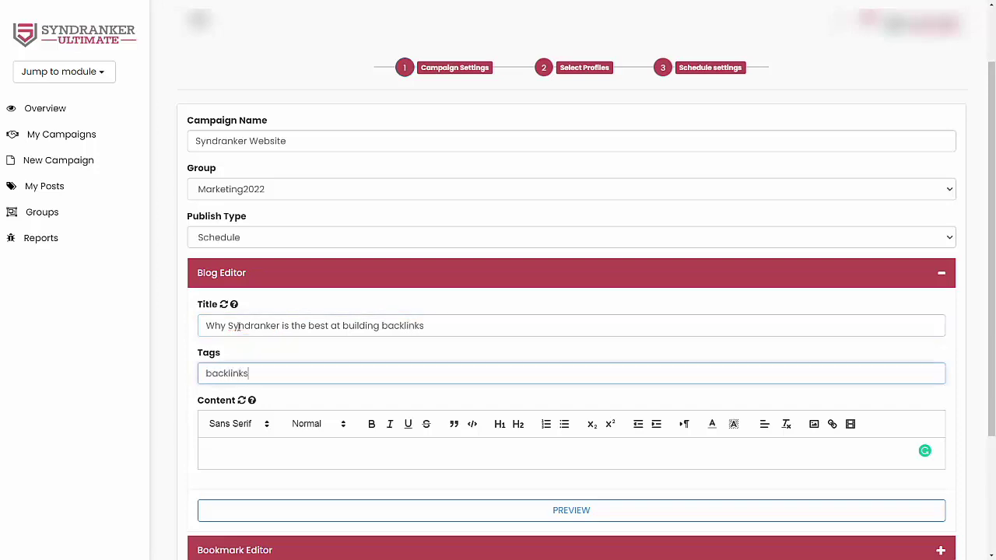
Write "This is a sample content" as the blog post's content.
key(Tab)
key(Tab)
click(286, 450)
text(This is)
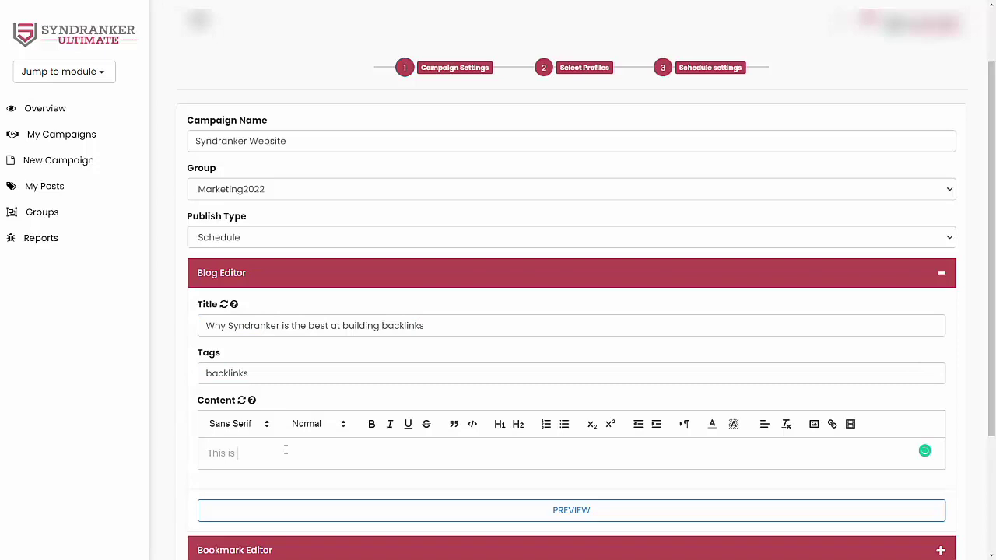
text( a samplec)
key(BackSpace)
key(BackSpace)
text(e co)
key(BackSpace)
text(content)
Look at the Bookmark, Social and Image editors without filling them in, and continue to profile selection.
scroll(477, 338, down, 3)
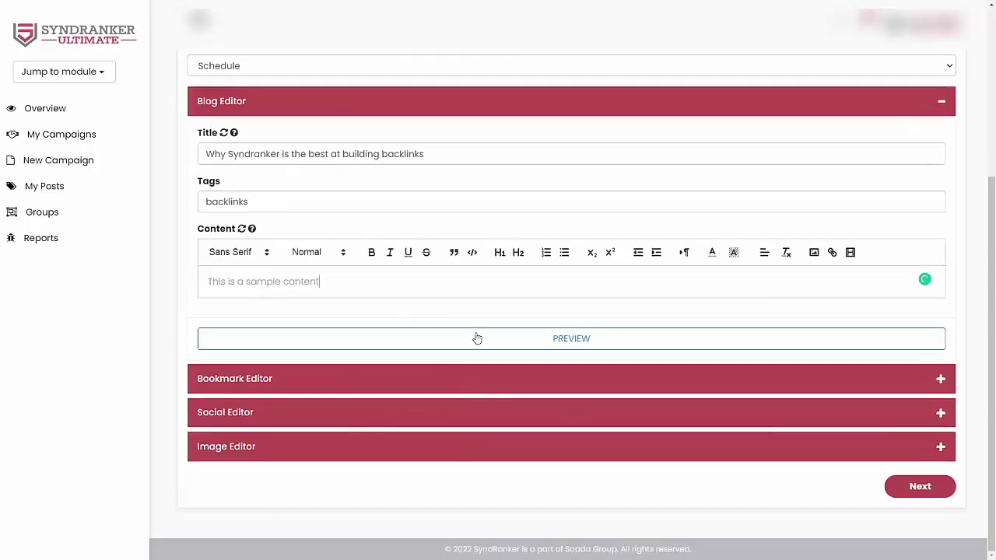
click(441, 383)
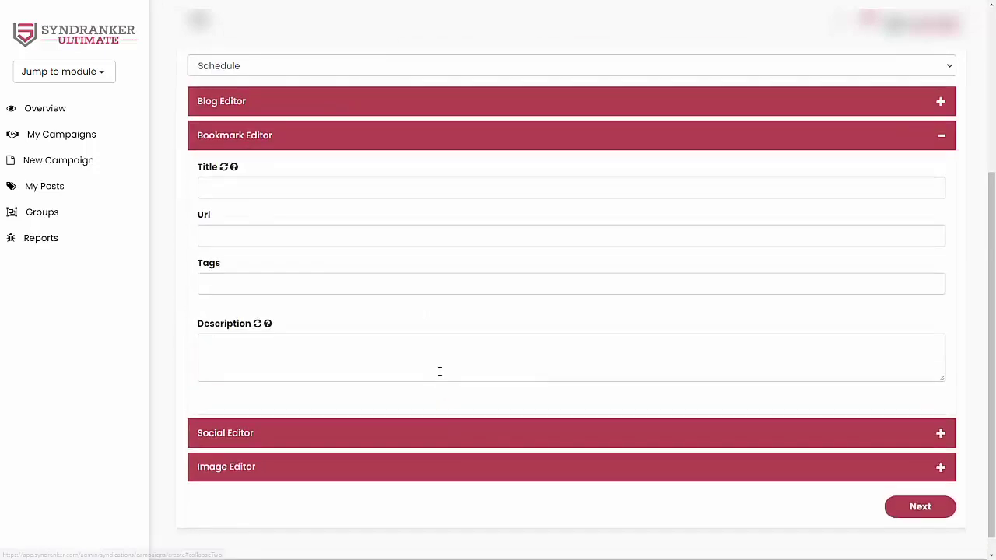
click(395, 433)
click(394, 450)
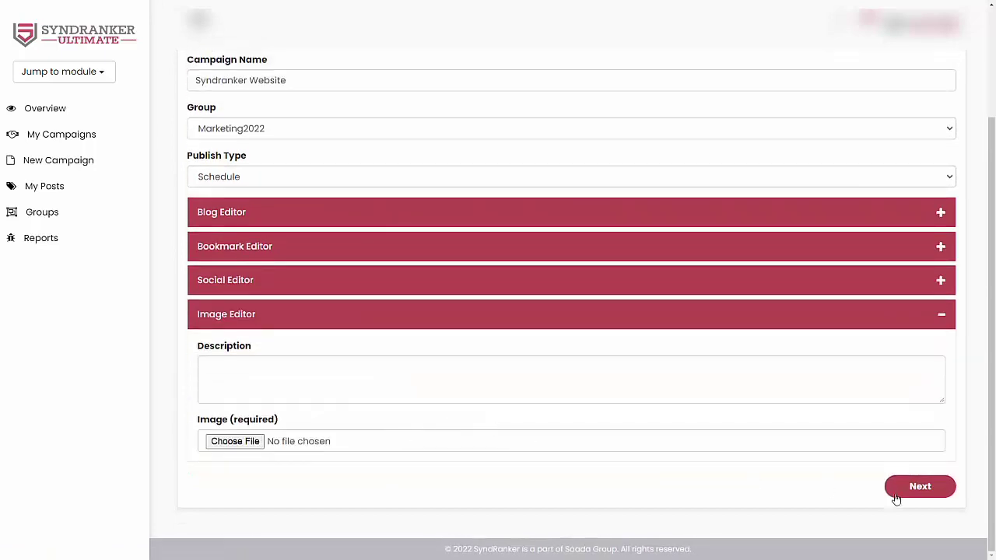
click(924, 492)
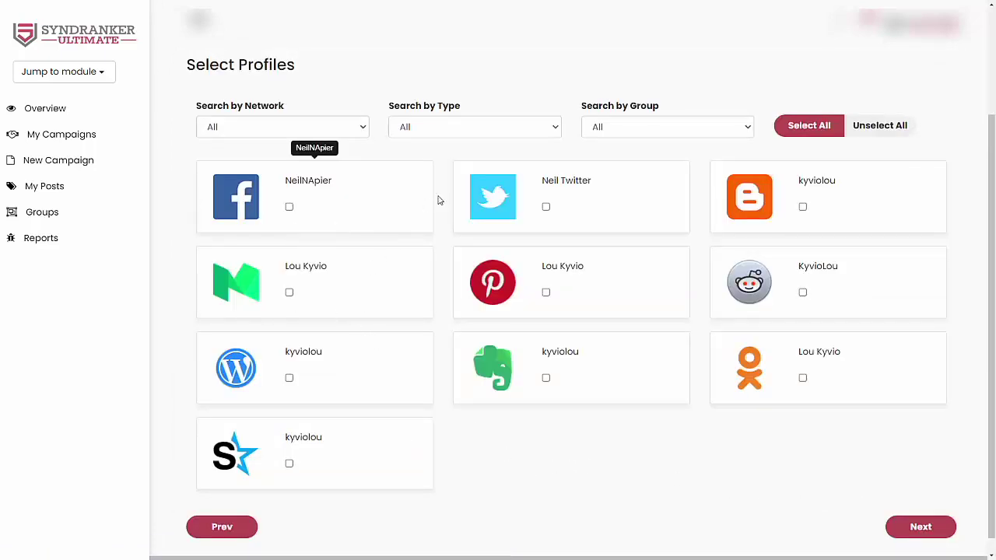
Select the Twitter, Pinterest, Medium, WordPress and Reddit profiles for the campaign and continue to the schedule settings.
click(546, 206)
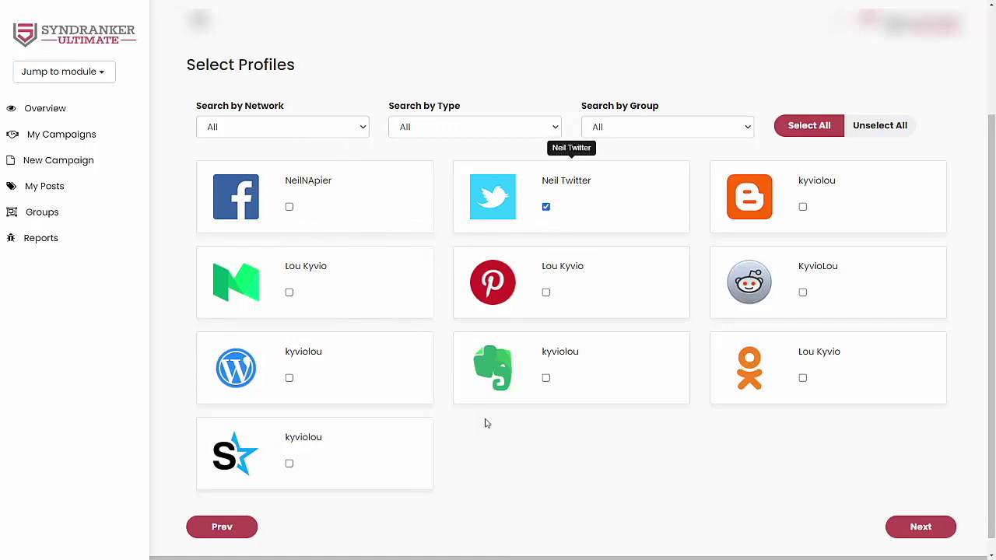
click(545, 293)
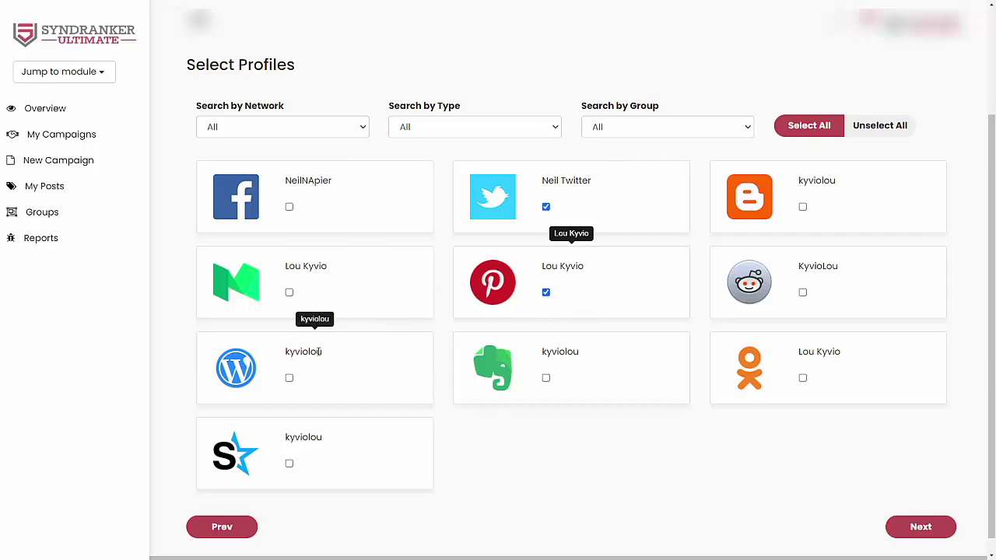
click(289, 292)
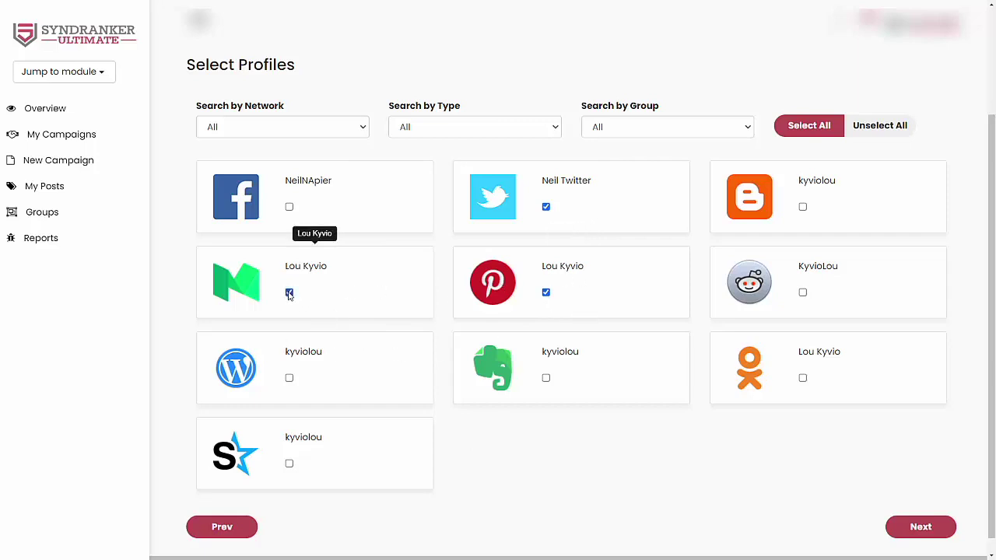
click(288, 378)
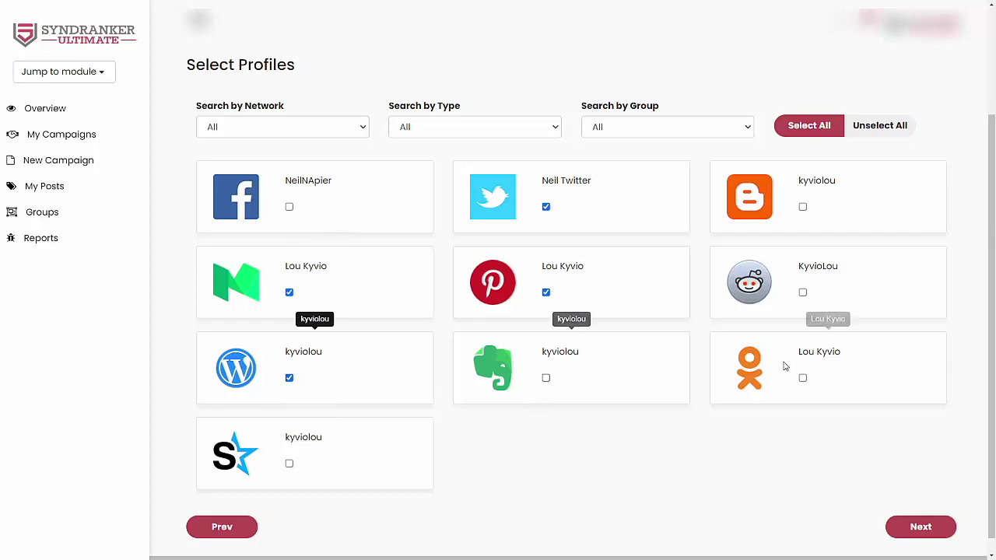
click(802, 292)
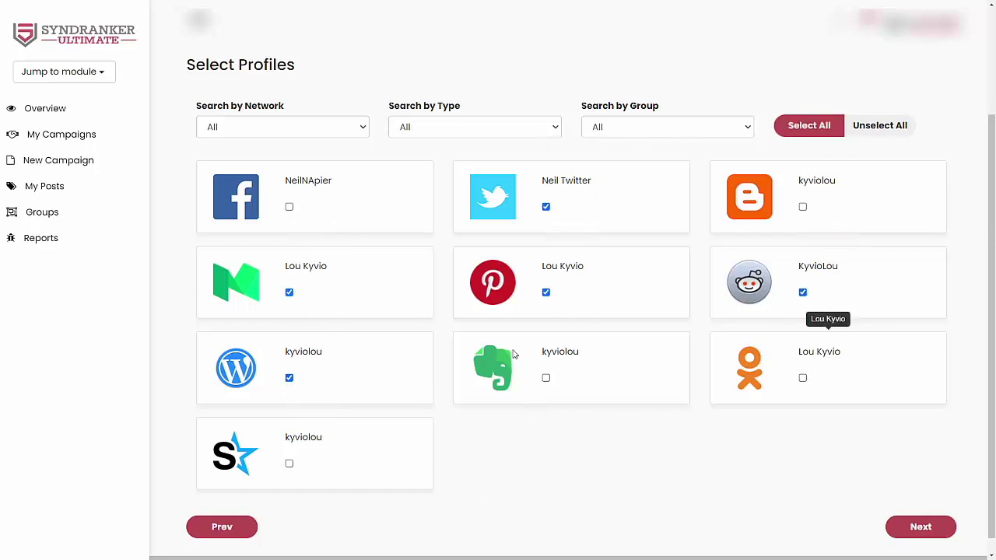
click(454, 130)
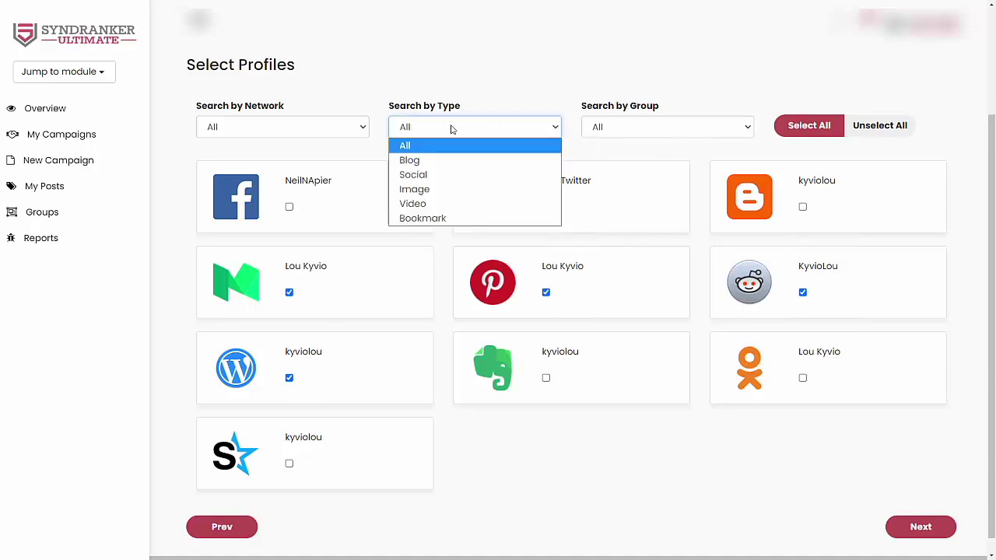
click(453, 130)
click(907, 527)
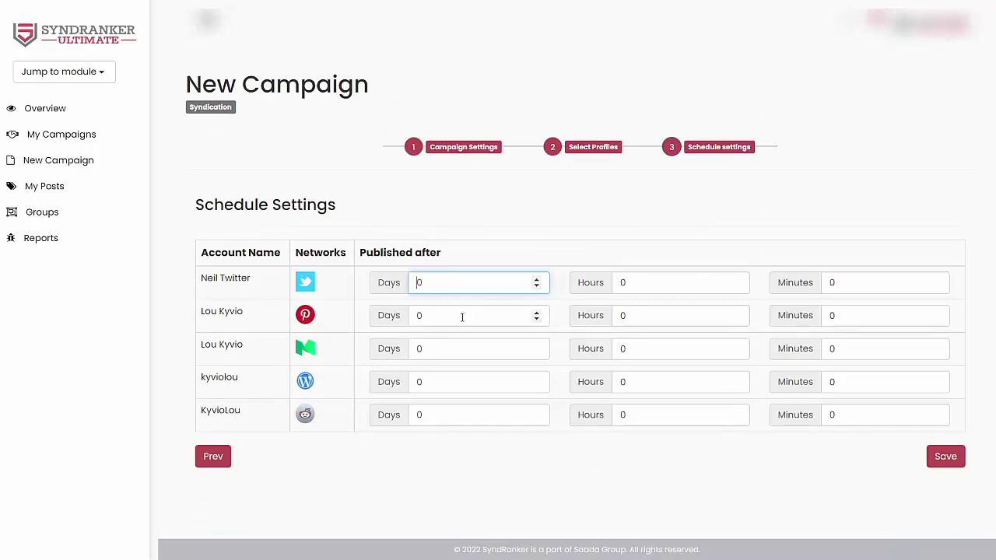
Set the publishing delay to 1 day for Pinterest, 2 for Medium, 3 for WordPress and 4 for Reddit, and save the campaign.
double_click(432, 311)
text(1)
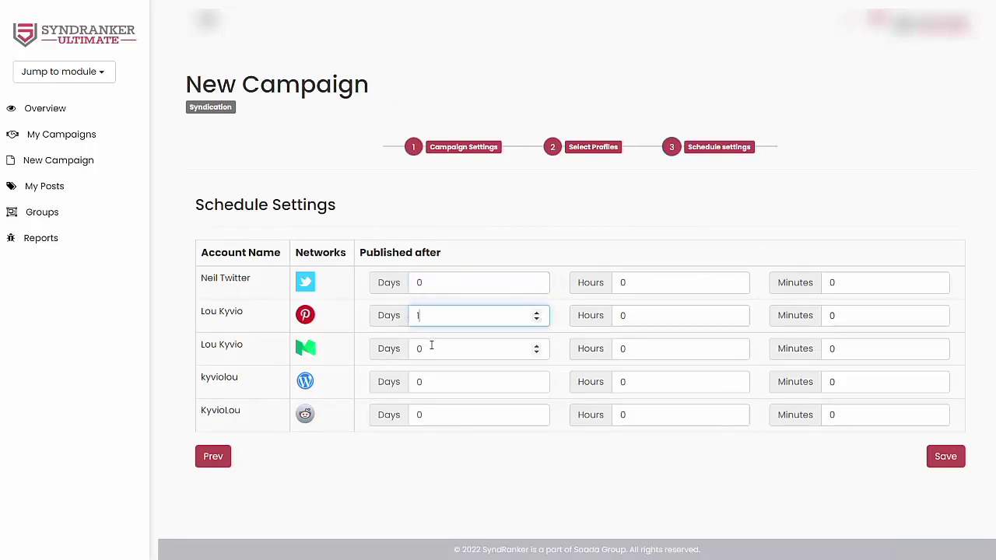
double_click(424, 350)
text(2)
double_click(412, 381)
text(3)
double_click(413, 416)
text(4)
click(427, 464)
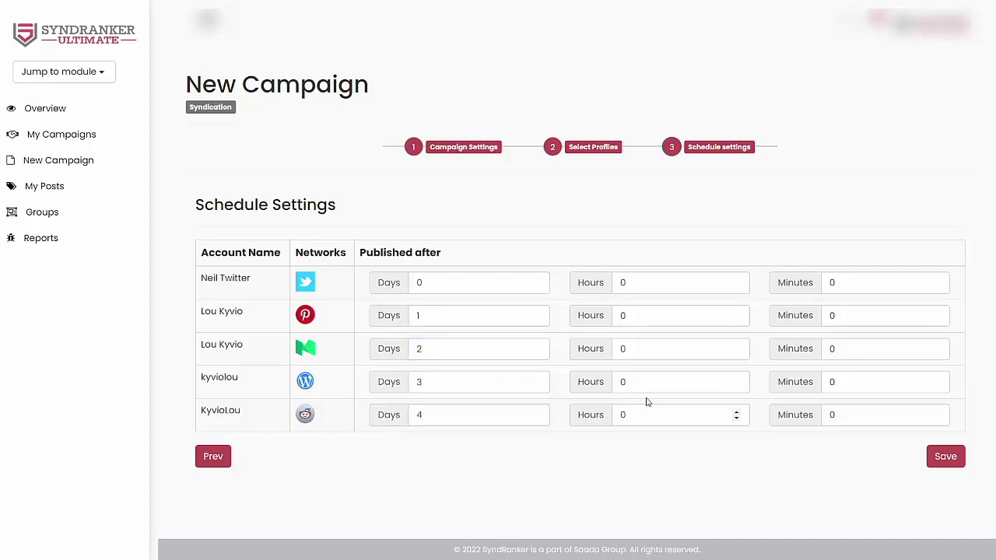
click(943, 459)
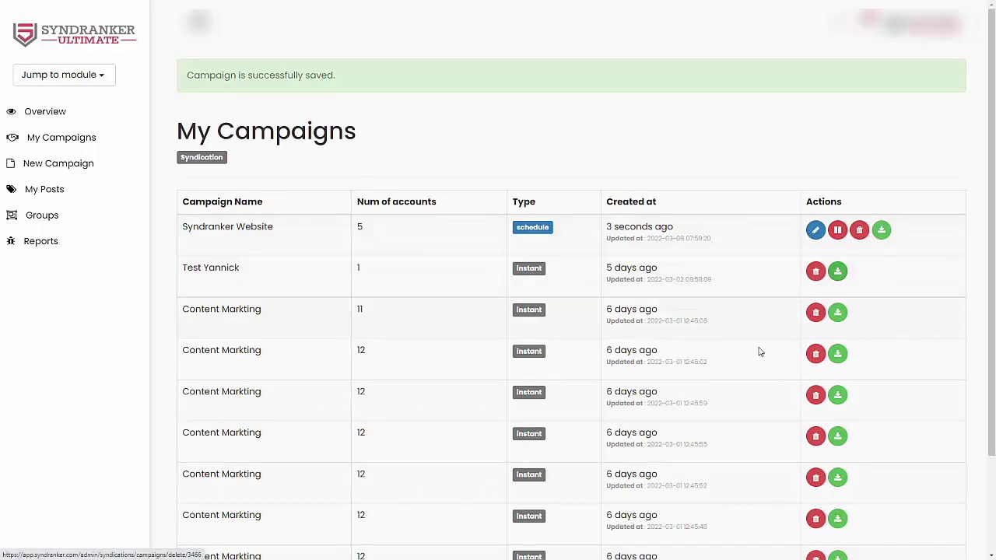
Download the report of one of the instant Content Markting campaigns in the syndication campaign list.
middle_click(736, 395)
middle_click(735, 394)
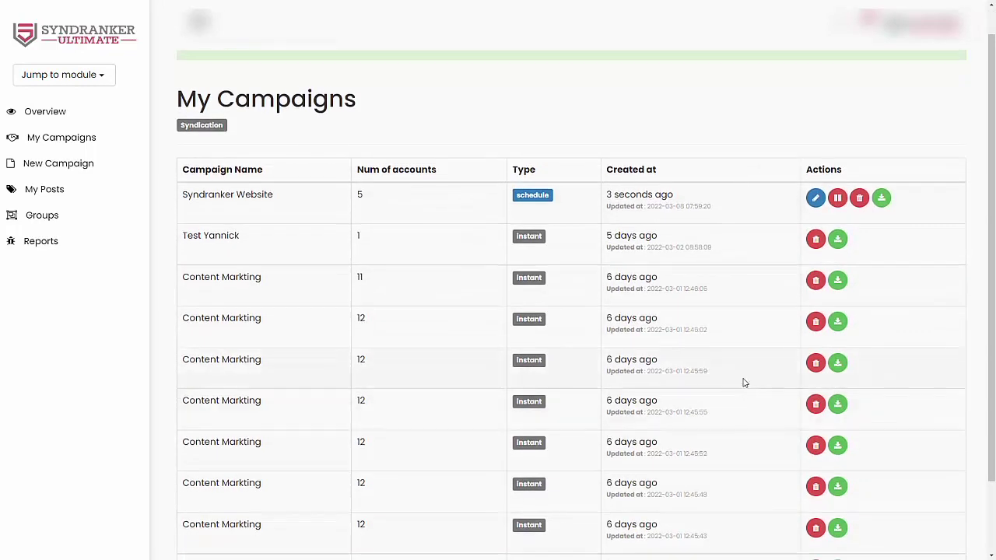
click(838, 282)
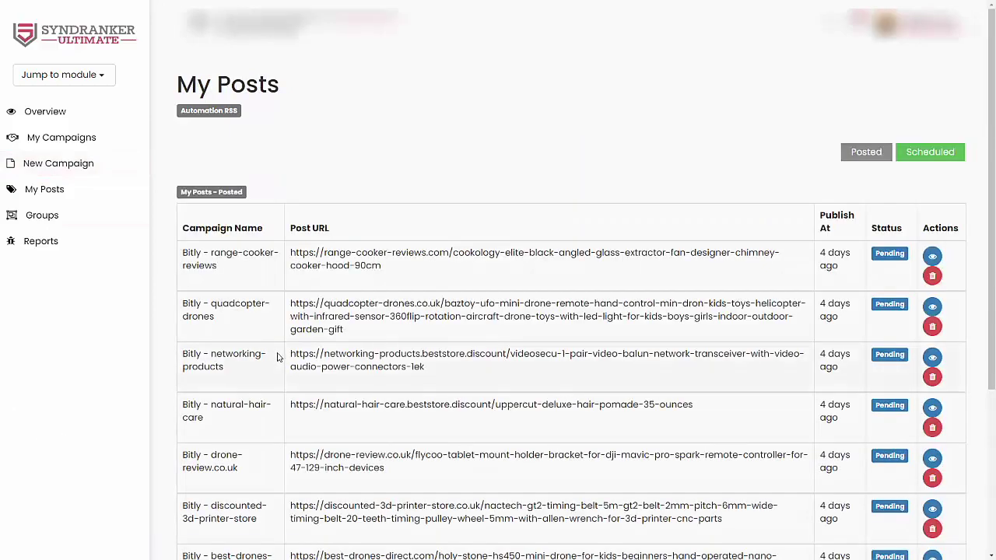
Look through the posted entries of the Automation RSS campaigns, with their post URLs, publish times and statuses.
scroll(285, 374, down, 2)
scroll(282, 369, up, 2)
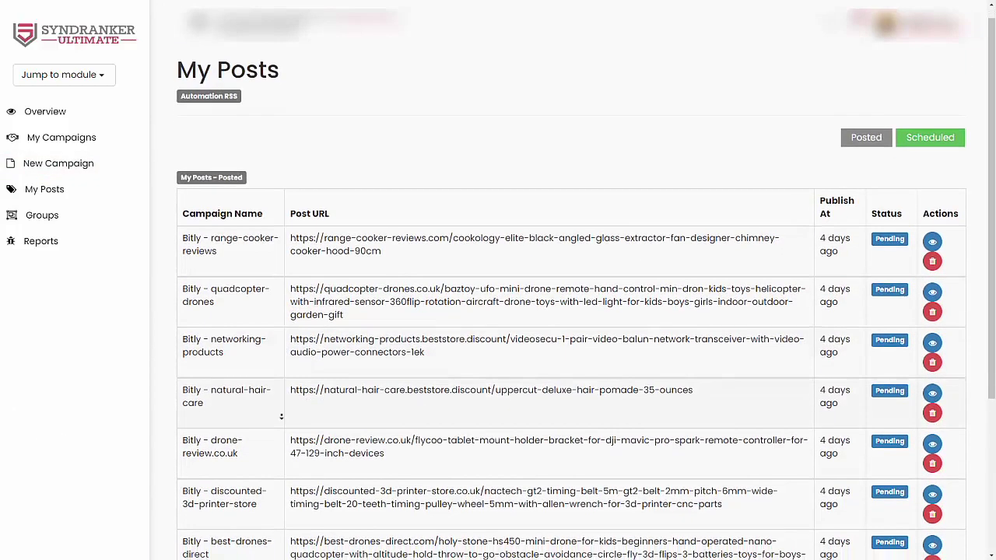
scroll(282, 381, down, 2)
scroll(283, 399, down, 2)
scroll(283, 399, up, 4)
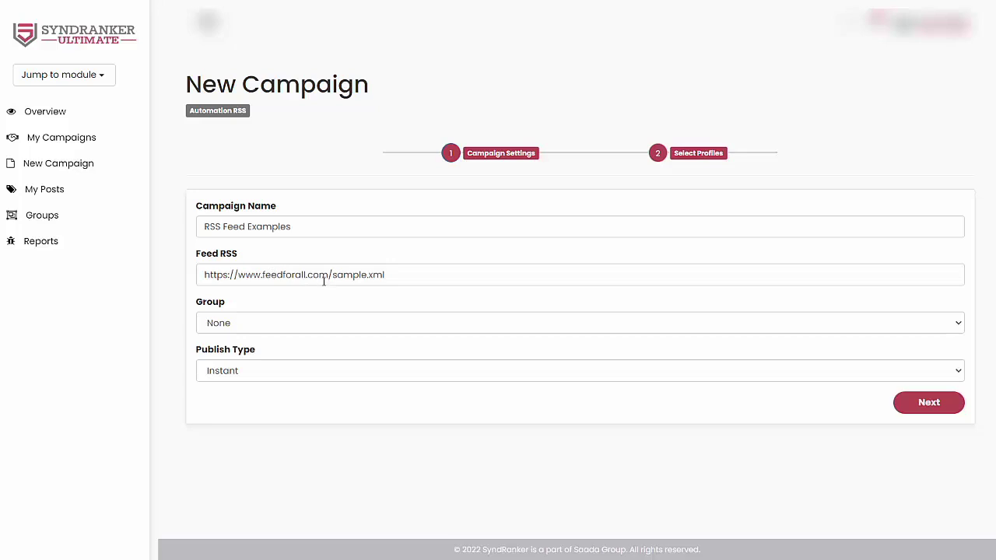
Assign the RSS Feed Examples campaign to the Marketing2022 group with the Instant publish type, and continue to profile selection.
click(309, 326)
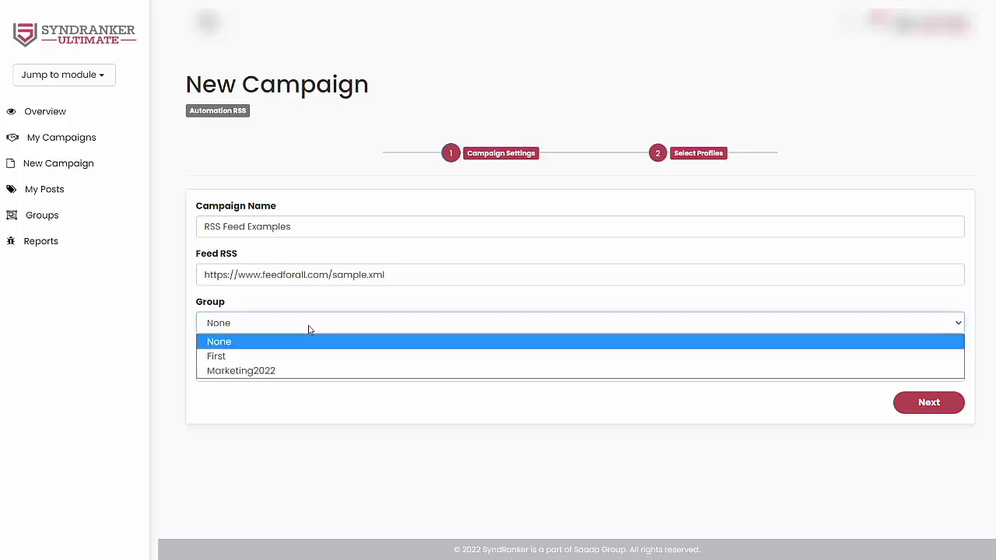
click(287, 374)
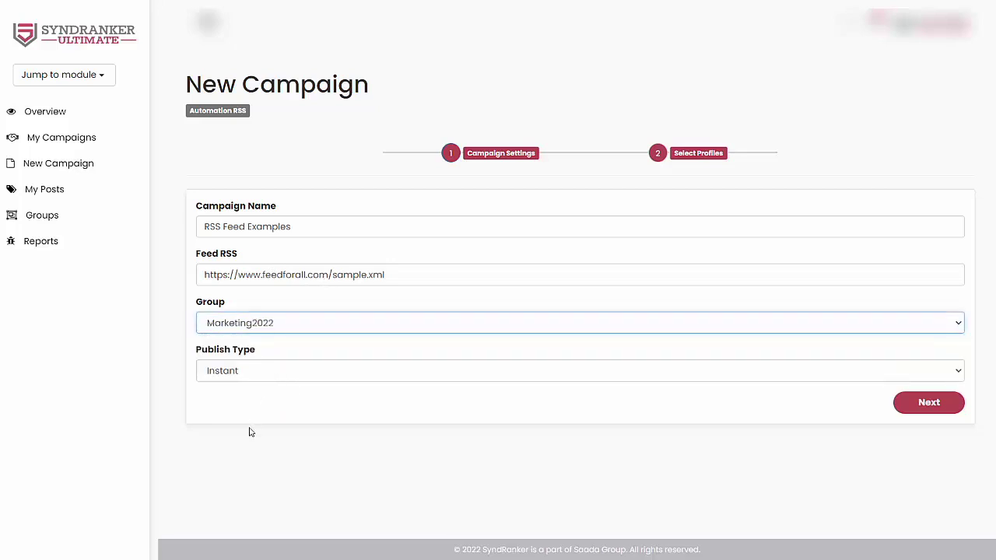
click(254, 372)
click(295, 435)
click(933, 414)
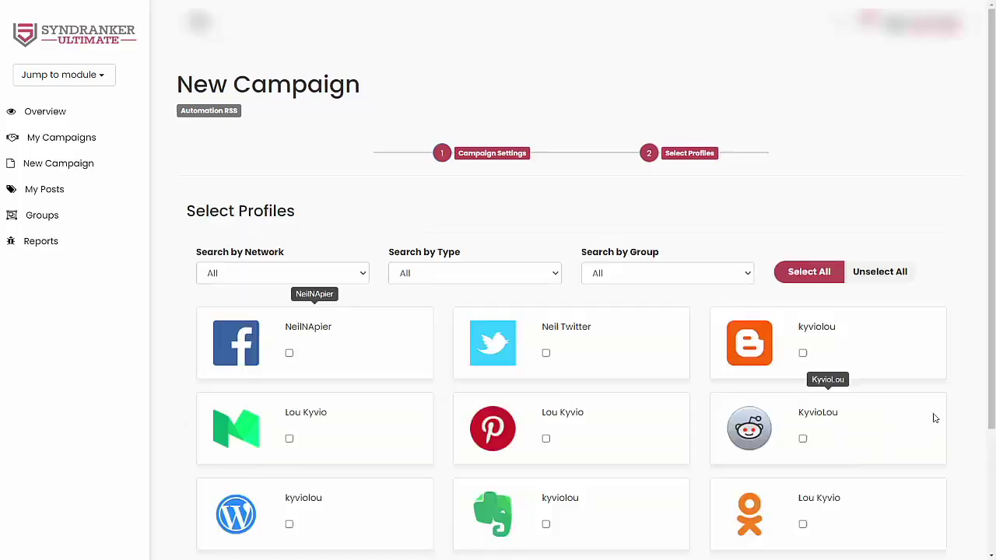
Select the Twitter, Evernote, Pinterest and Reddit profiles for the RSS campaign and save it.
scroll(473, 475, down, 1)
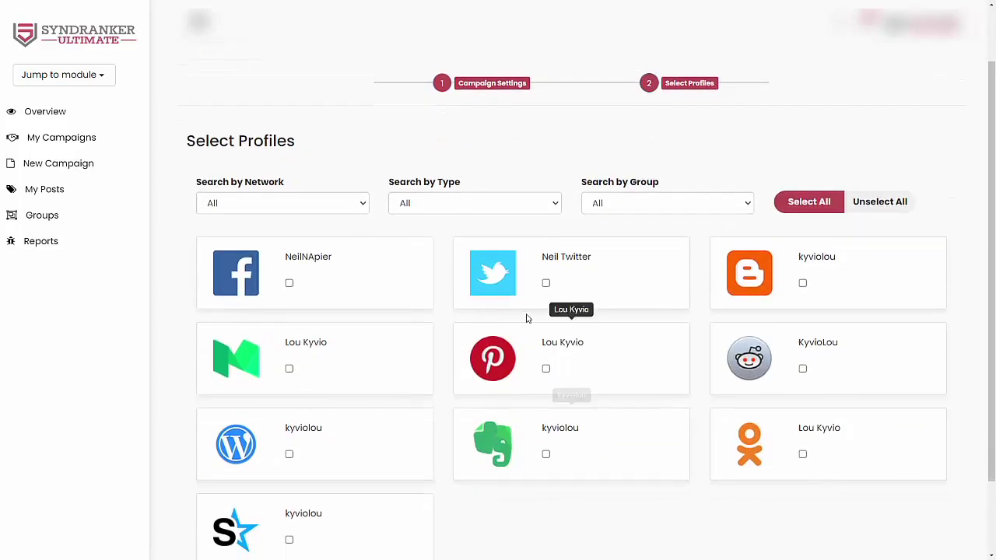
click(545, 283)
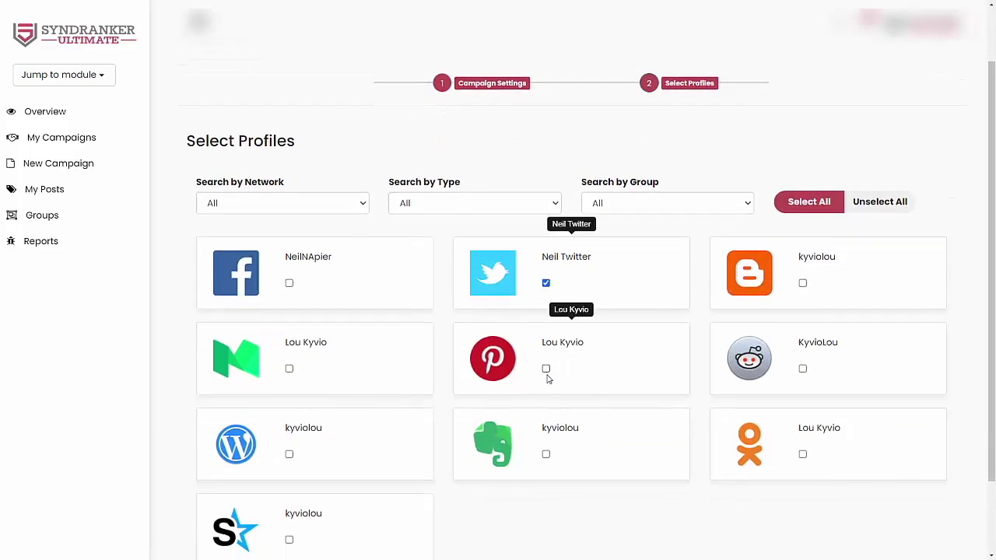
click(546, 453)
click(545, 368)
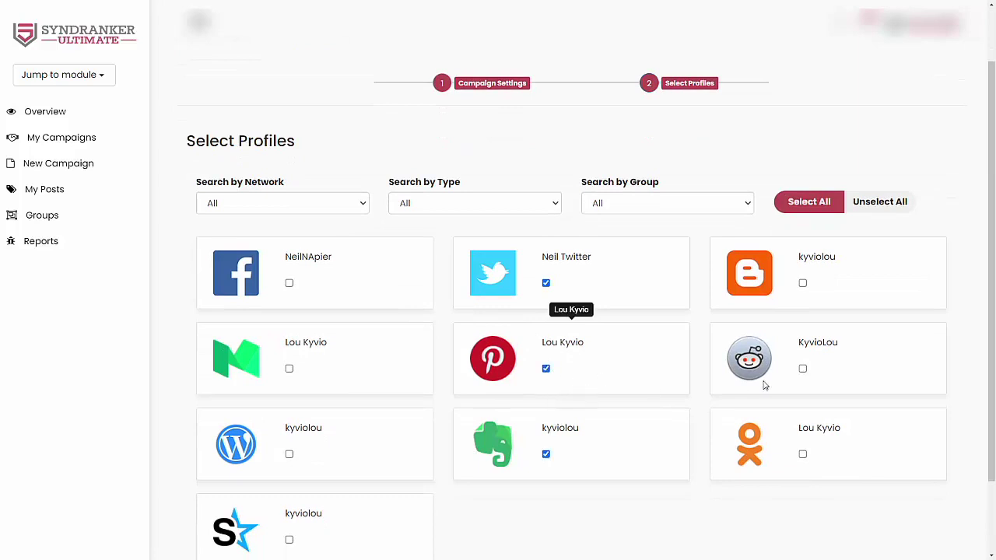
click(802, 370)
scroll(700, 447, down, 1)
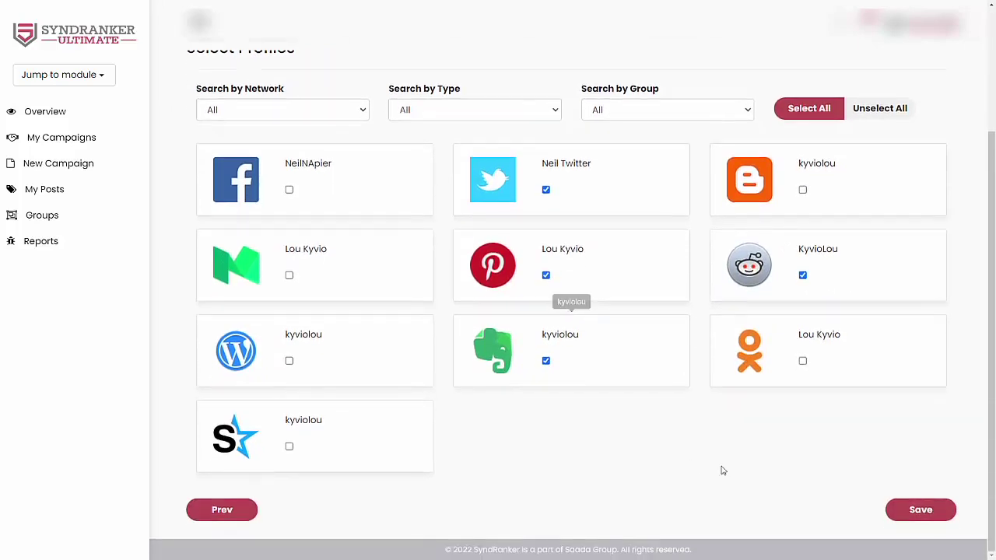
click(913, 515)
scroll(717, 487, up, 2)
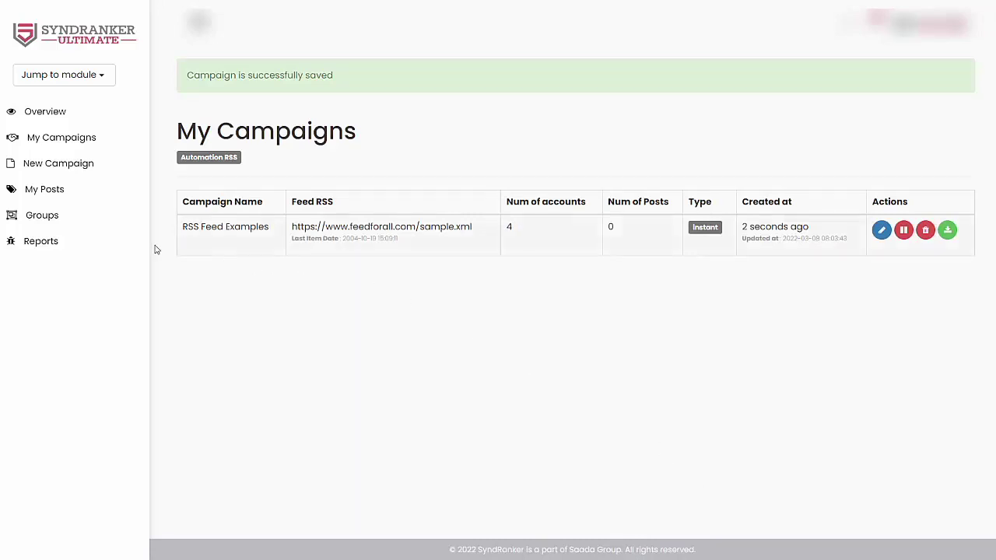
Look at the Automation RSS reports and return to the list of RSS campaigns.
click(109, 253)
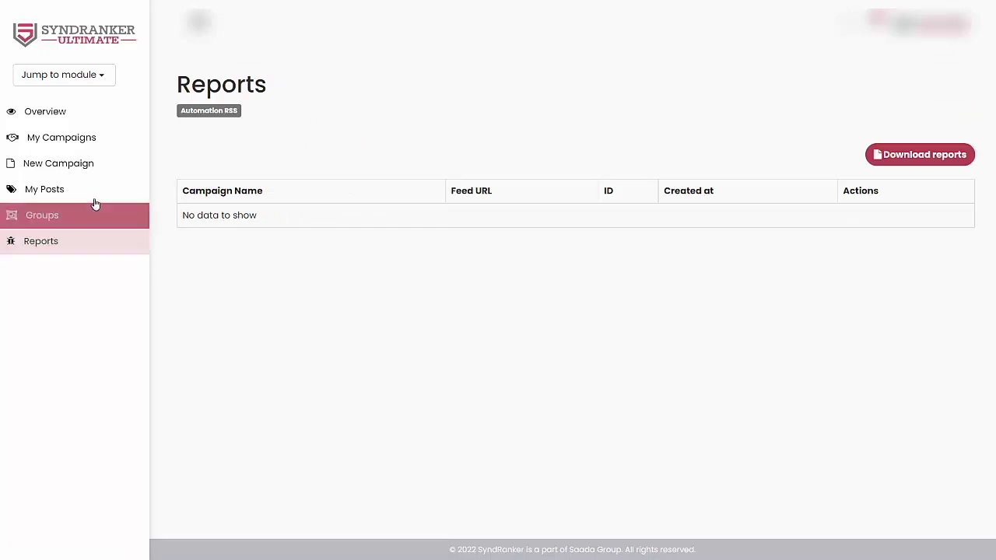
click(85, 138)
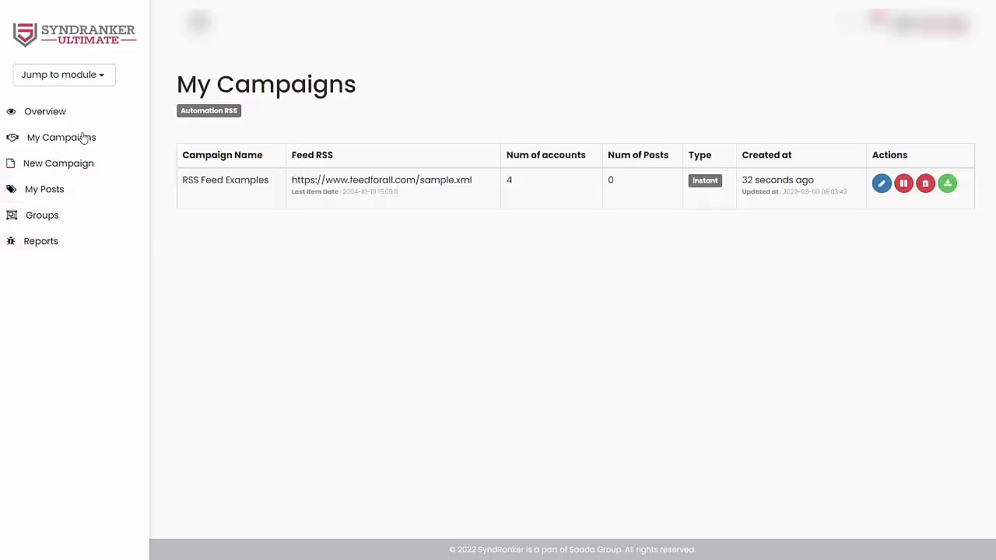